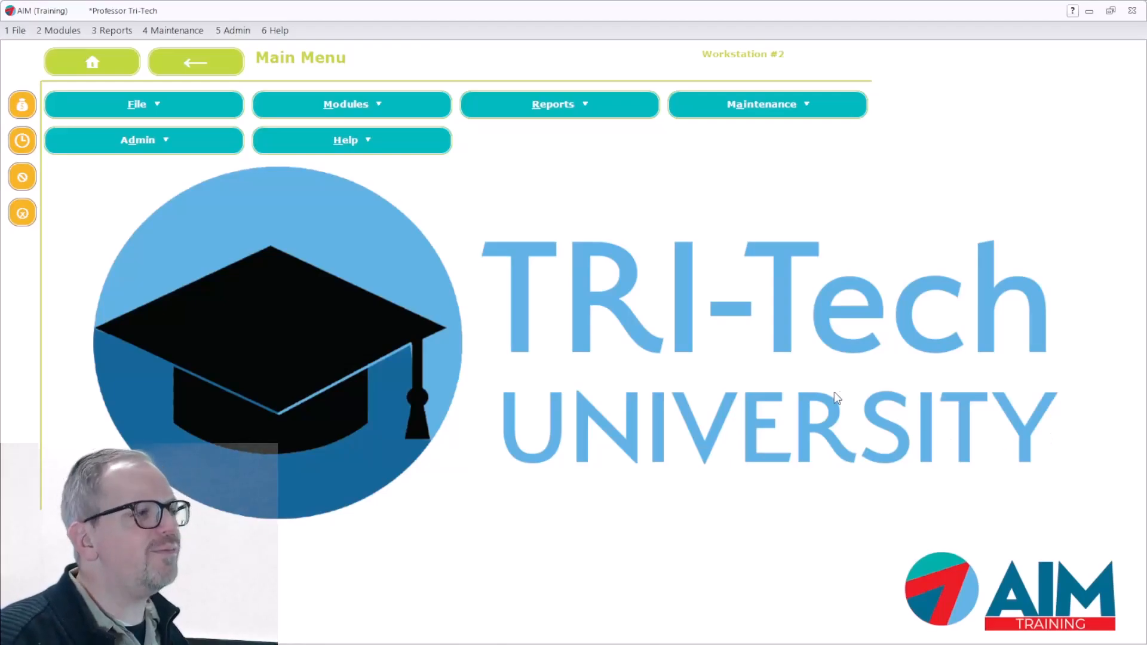
Open the setup for custom accounting reports in the ledger maintenance functions
click(182, 29)
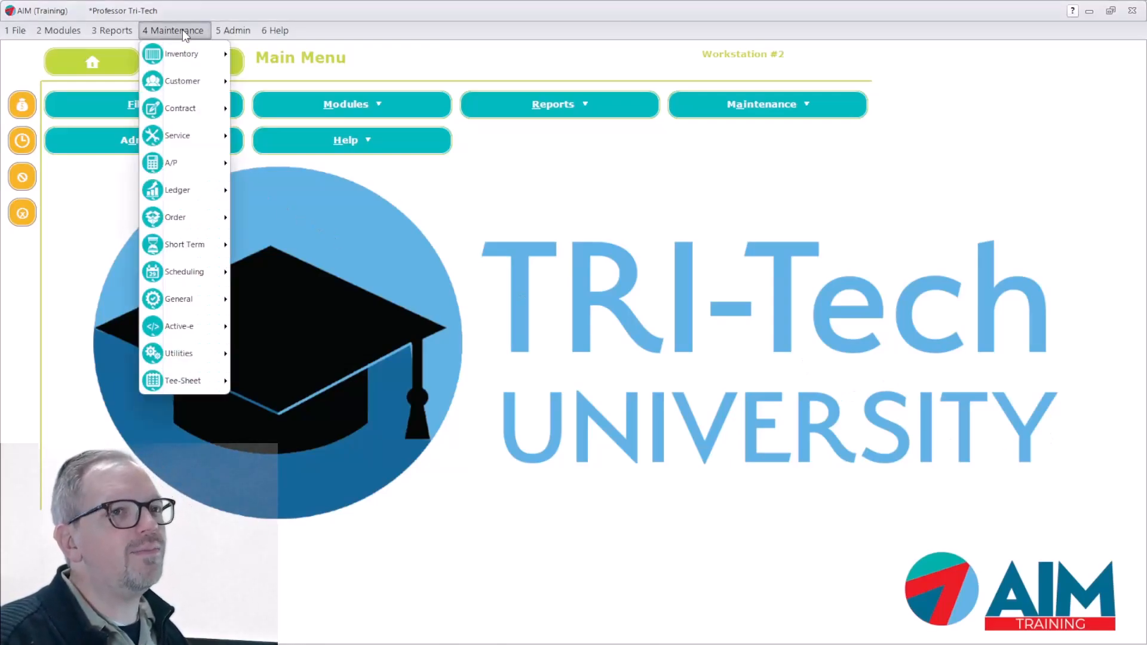
mouse_move(189, 275)
mouse_move(191, 192)
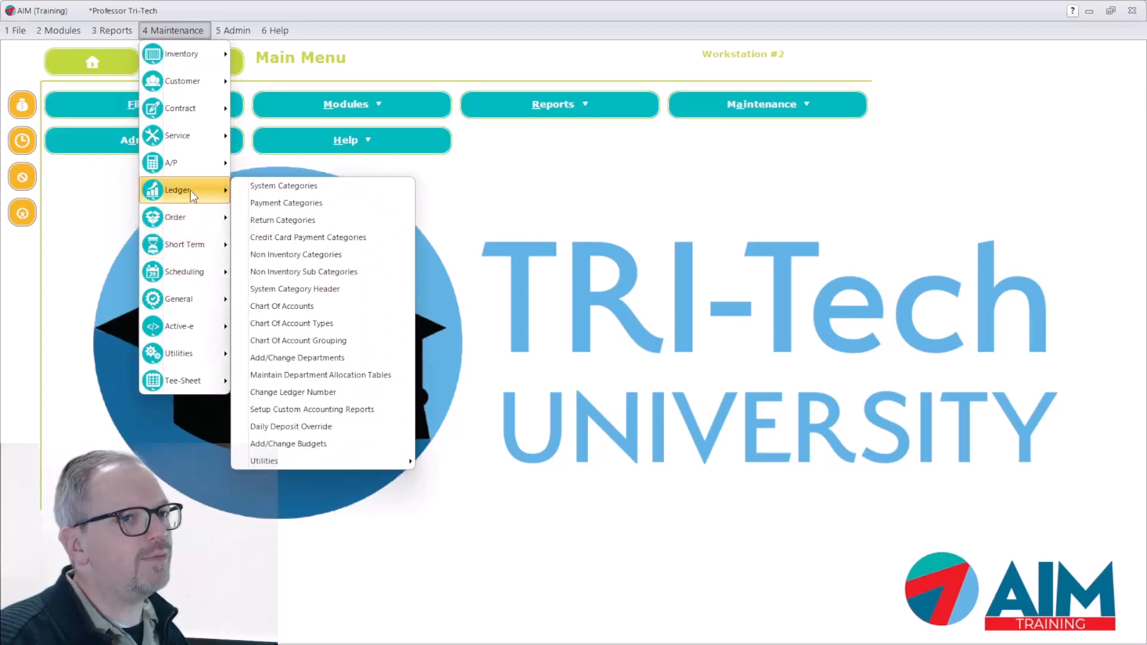
click(326, 410)
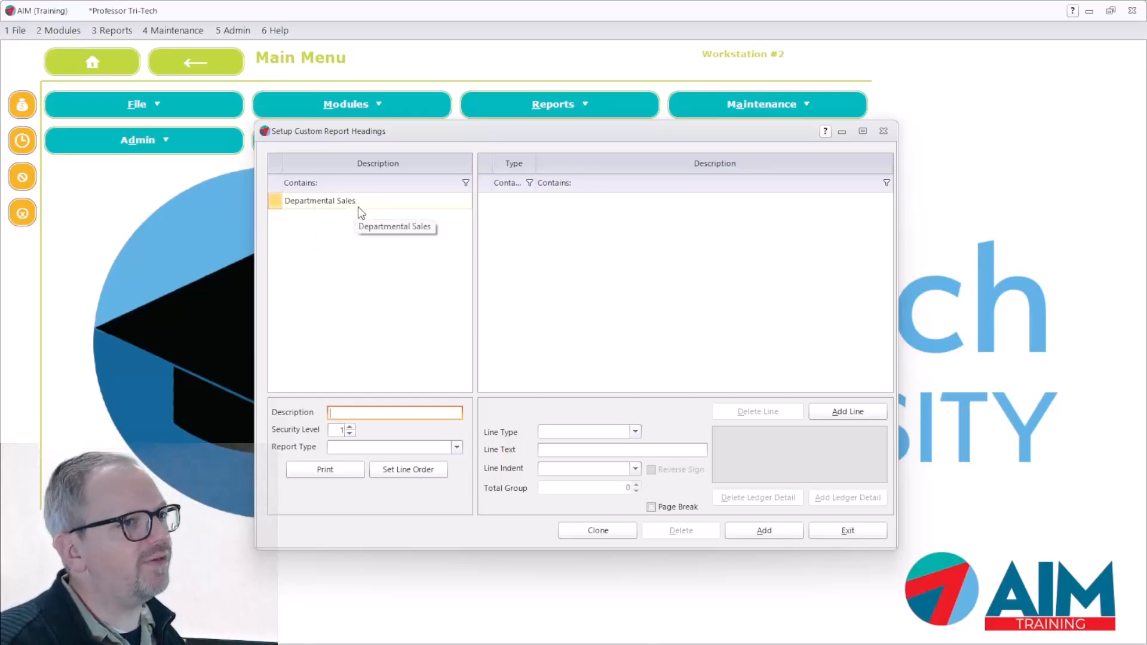
click(776, 532)
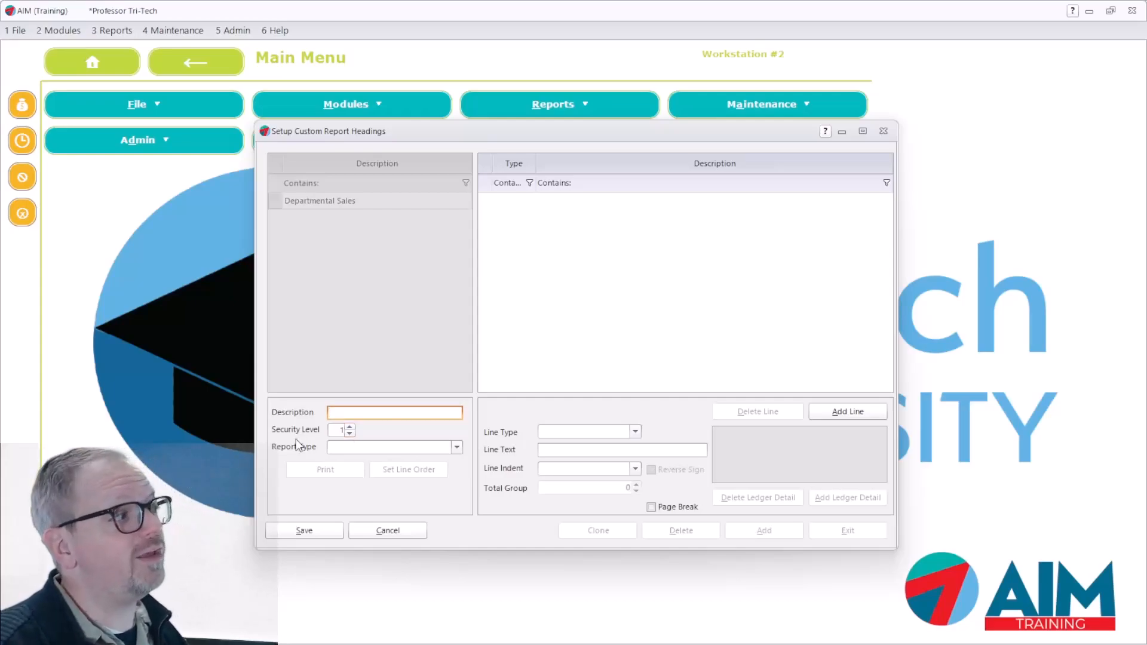
click(456, 449)
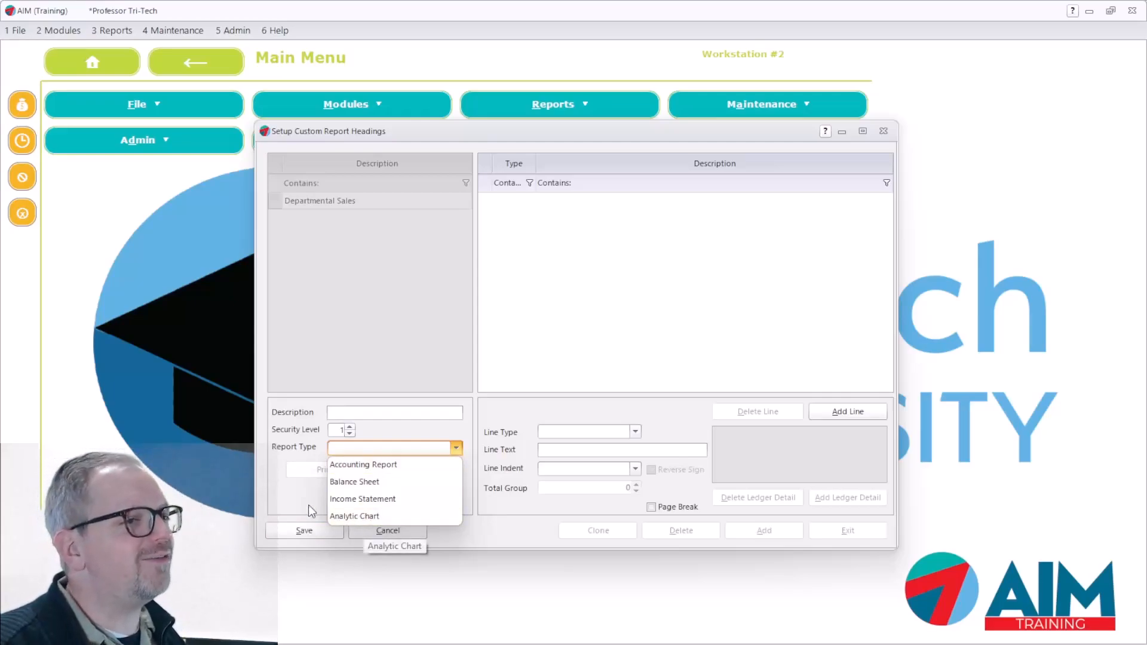
click(356, 517)
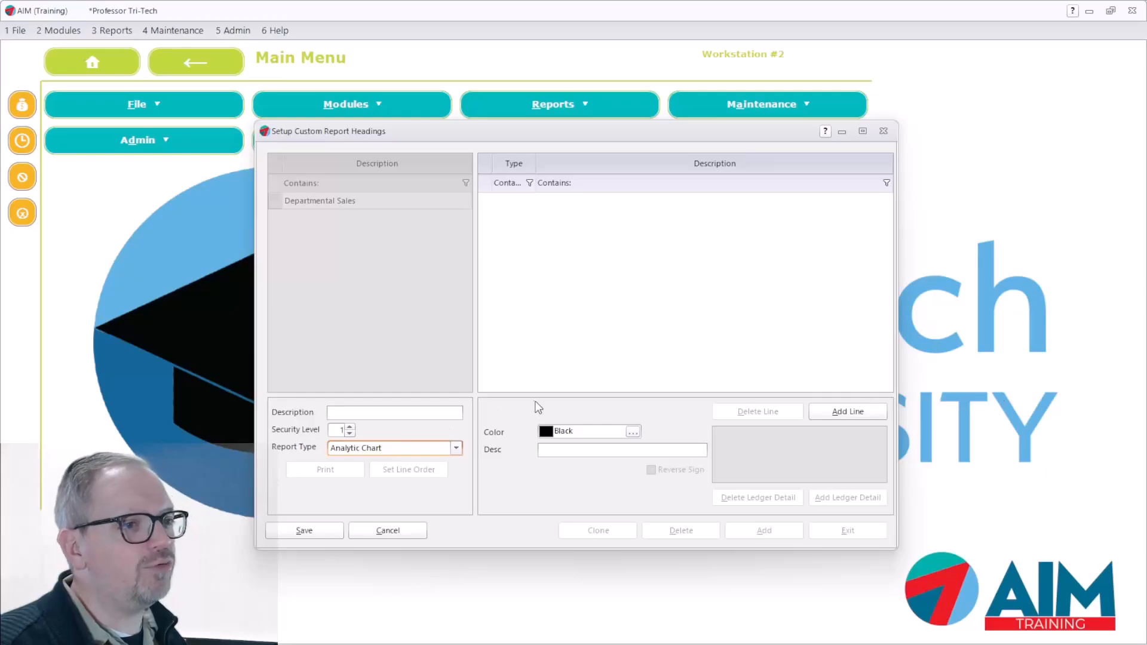
click(377, 530)
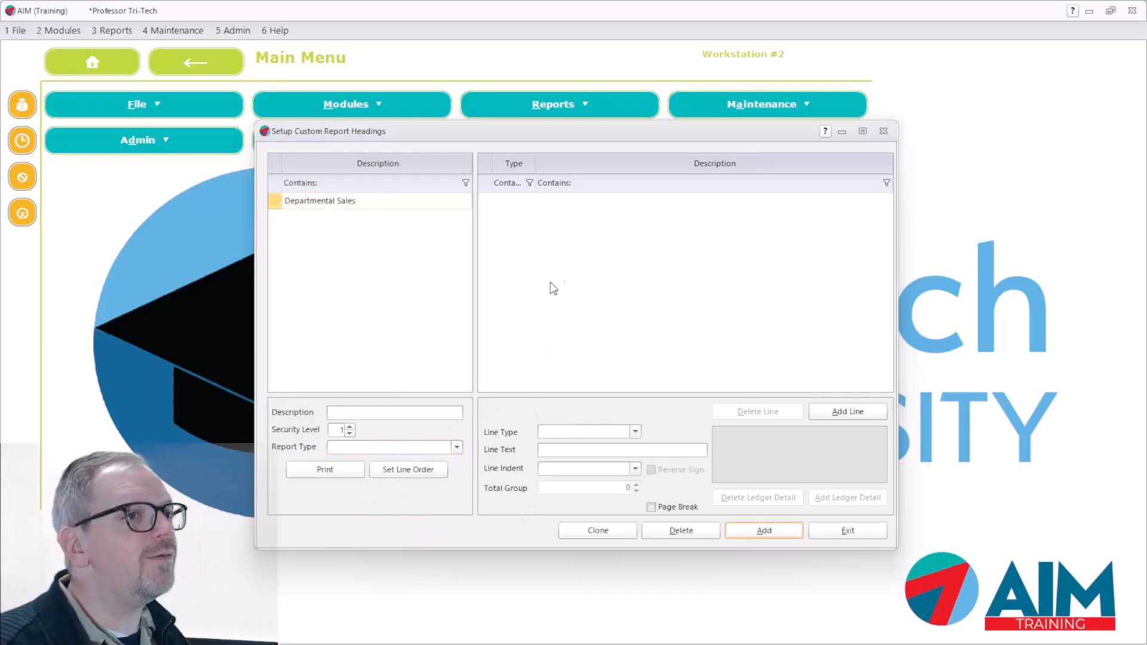
Review the color, description and ledger accounts of each line in the Departmental Sales report, from Music to Appliances, and close the setup
click(353, 203)
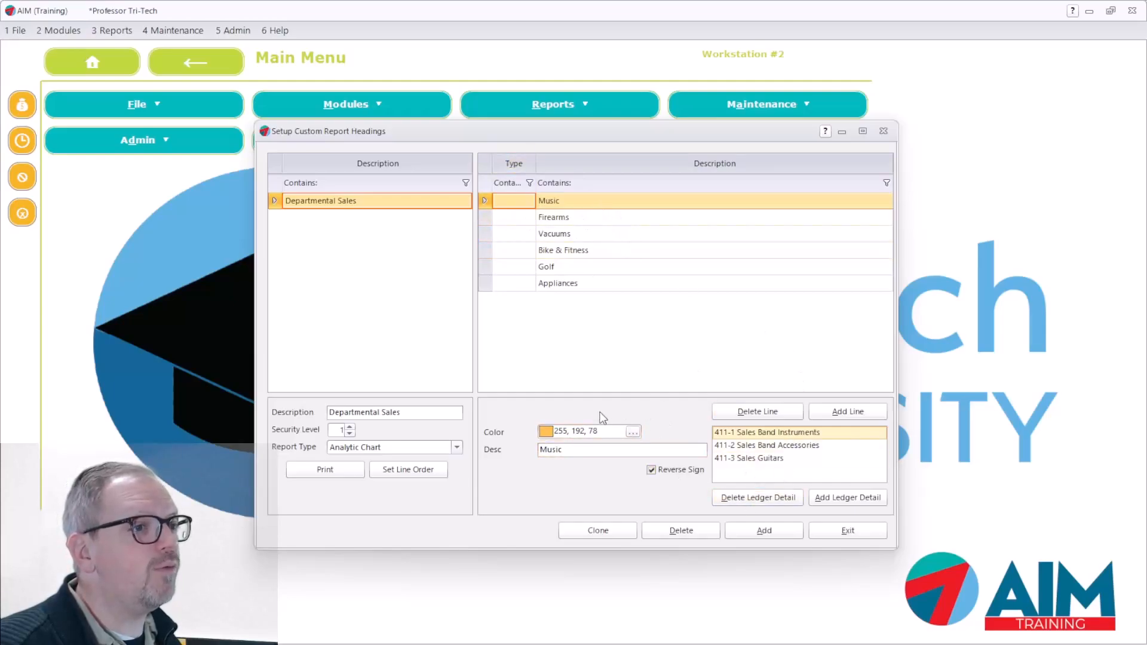
click(573, 454)
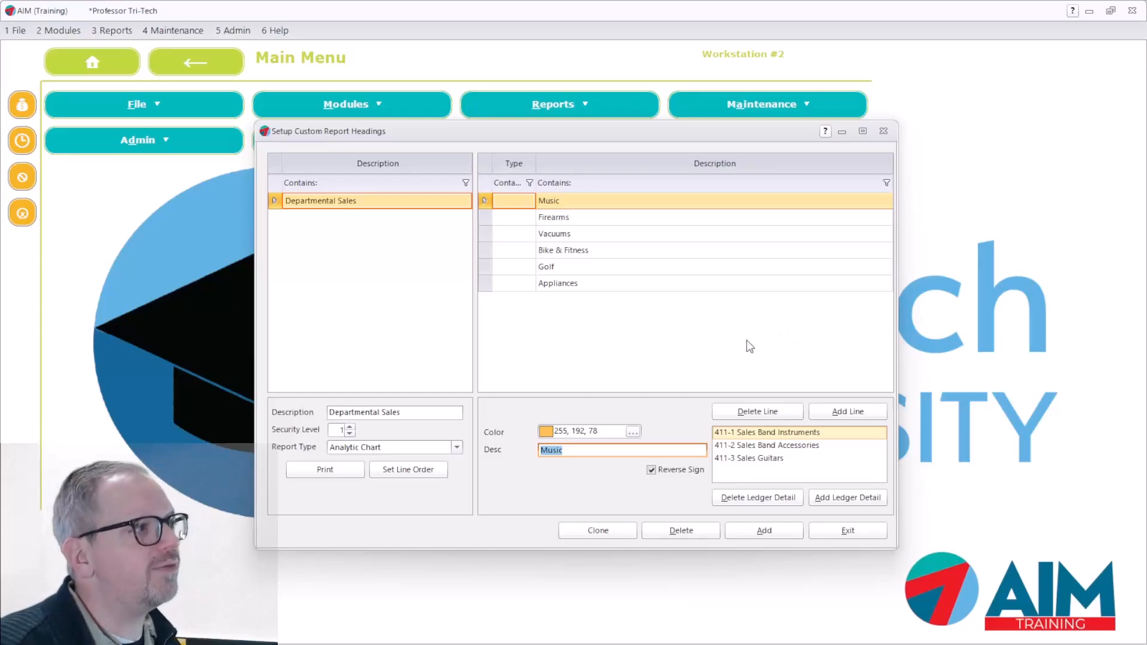
click(591, 219)
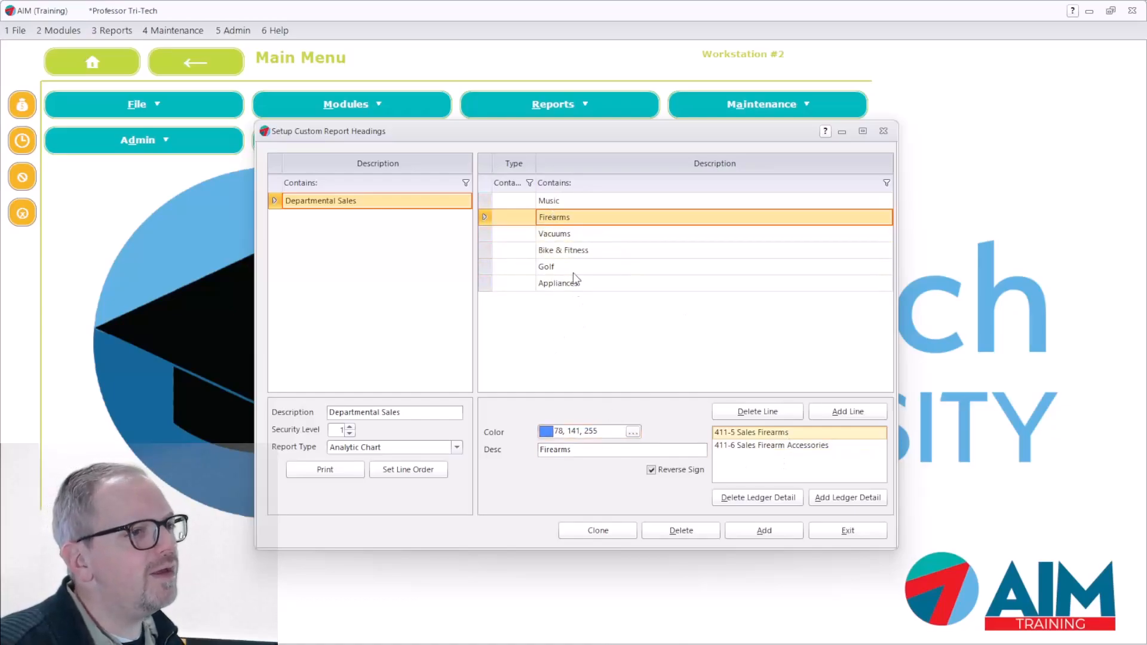
click(563, 234)
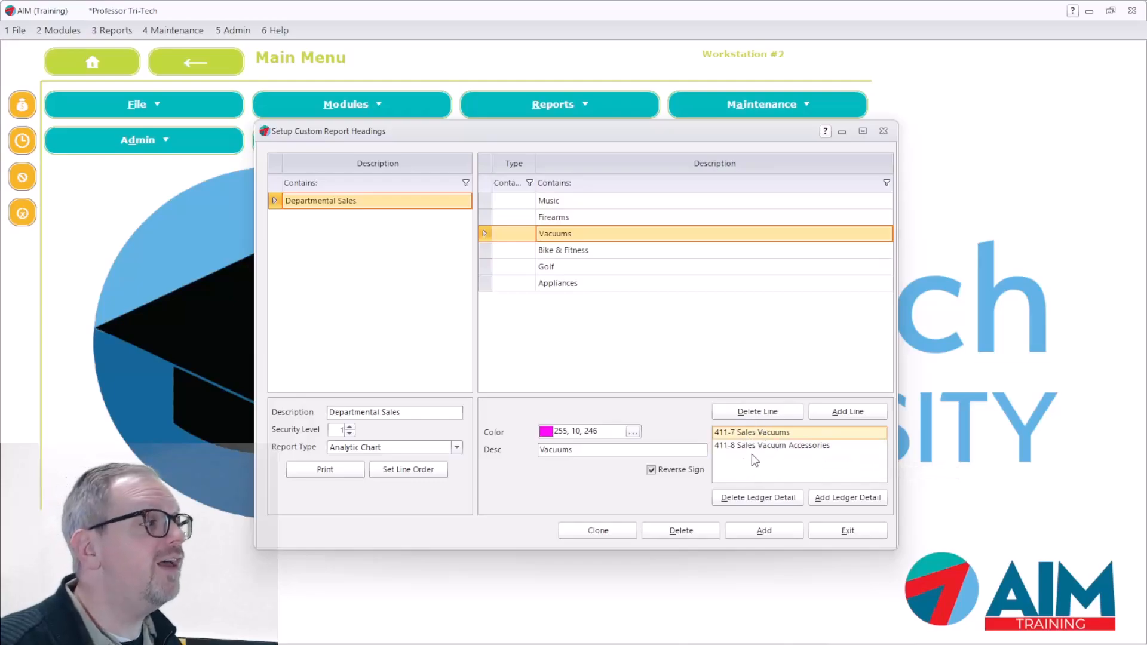
click(568, 250)
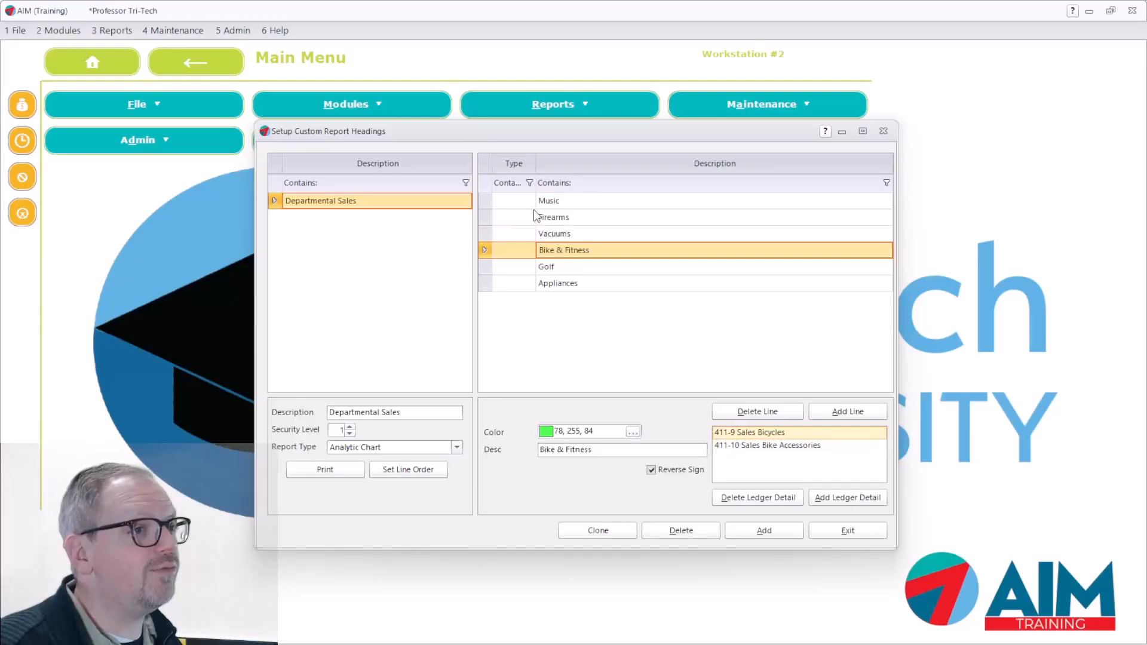
click(594, 268)
click(590, 284)
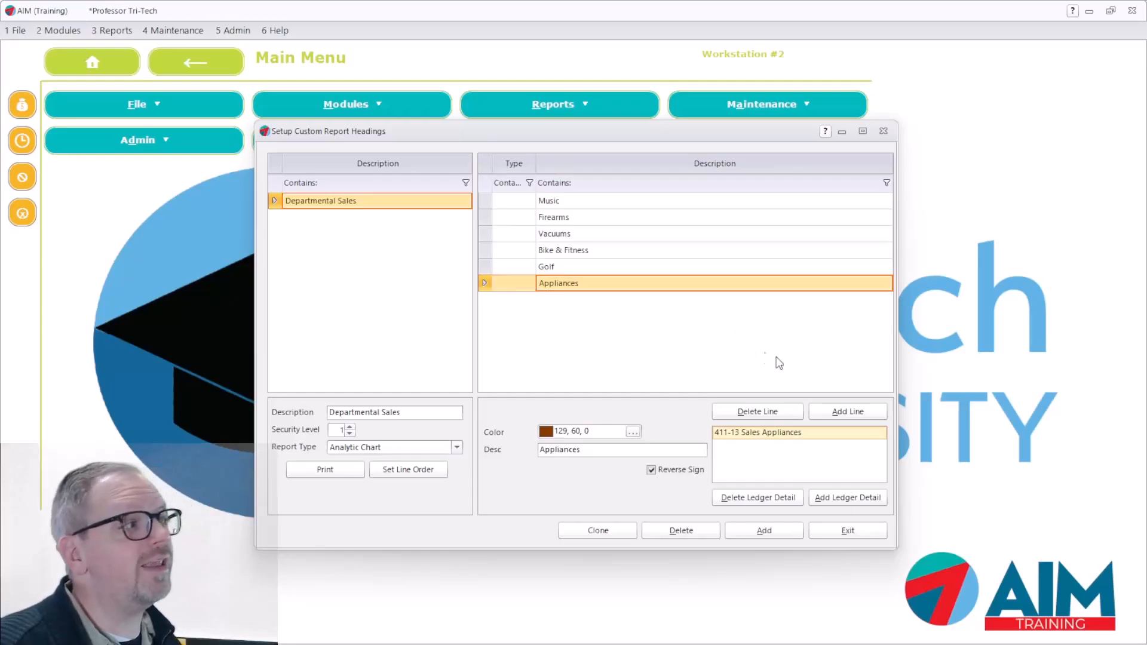
click(846, 531)
click(113, 31)
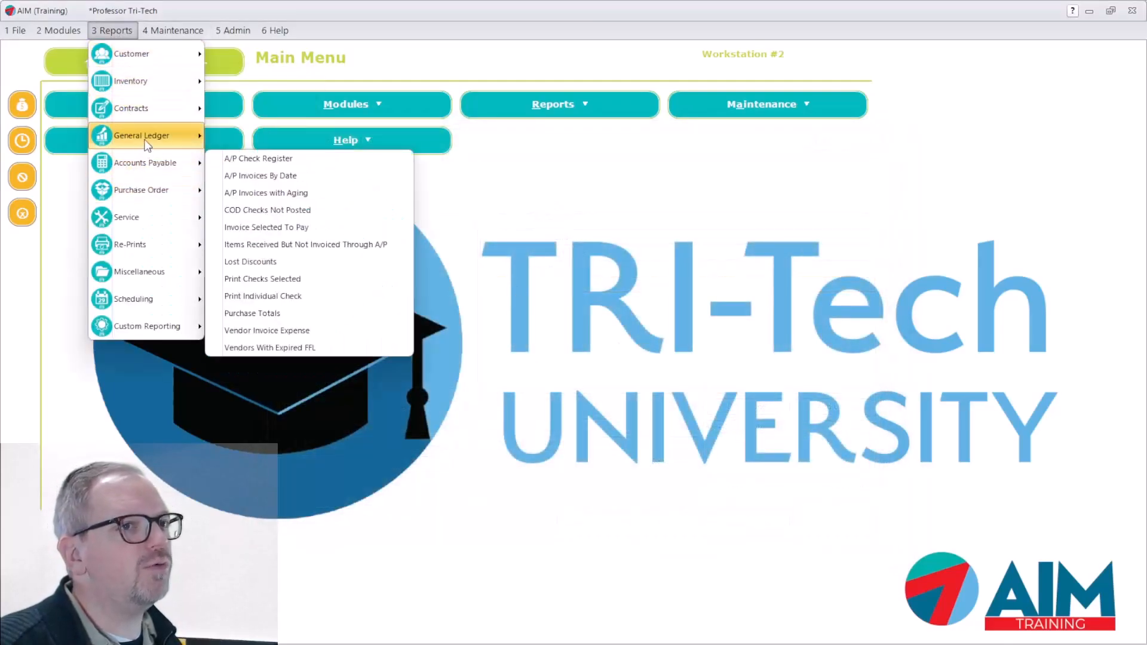
mouse_move(151, 139)
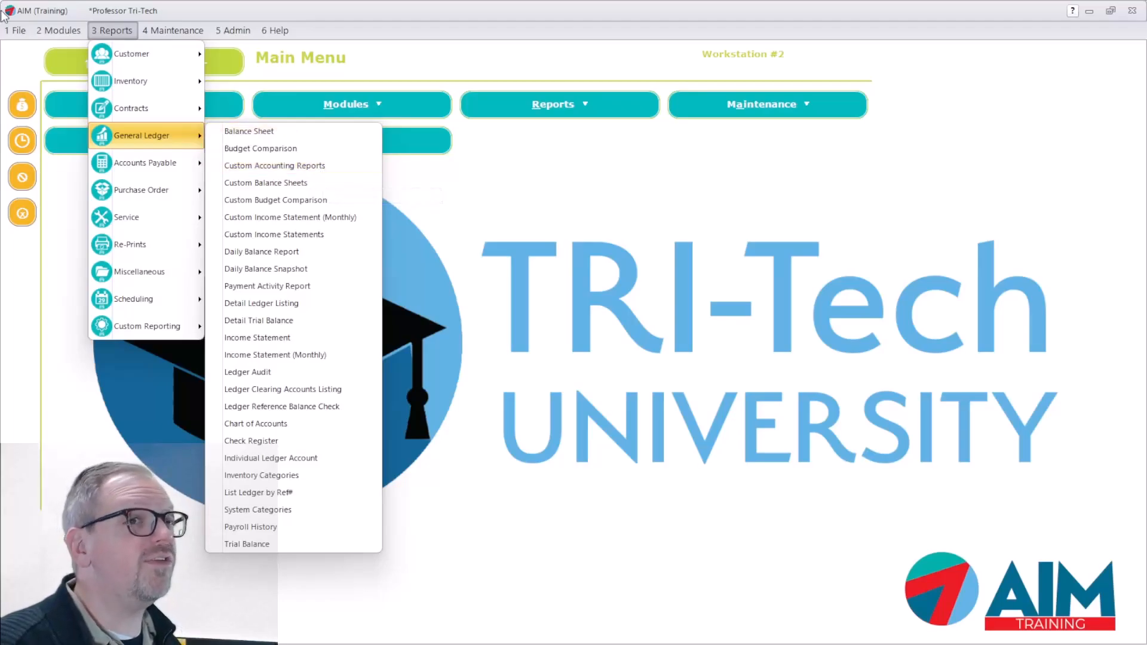
click(216, 28)
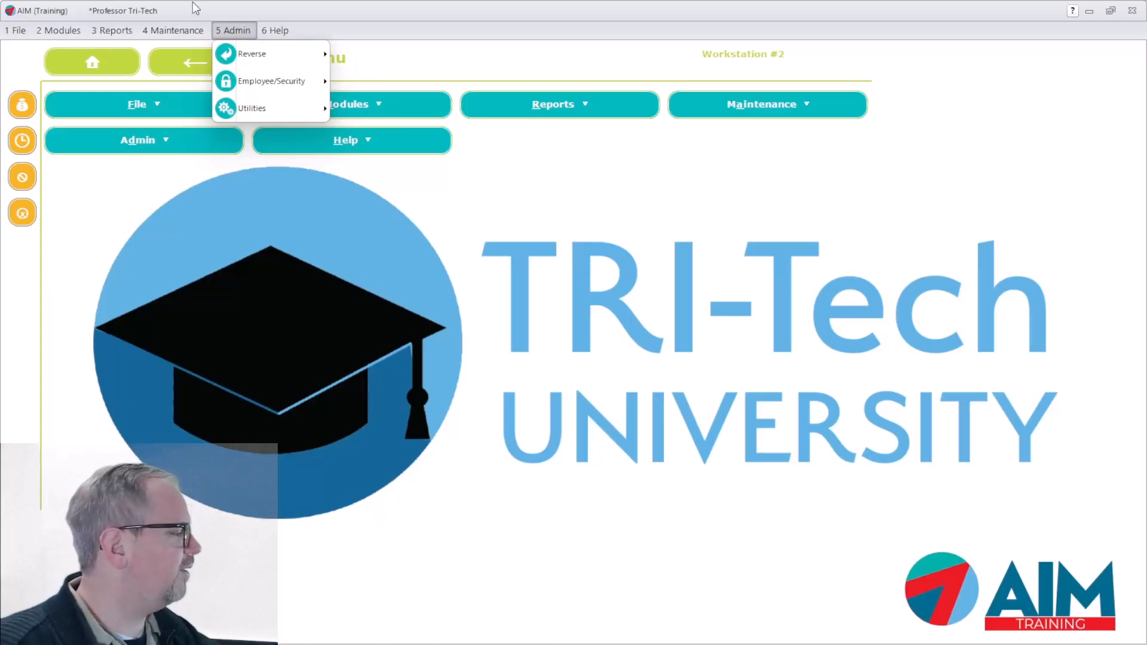
Open the ledger module's Analytic Charts and choose the Departmental Sales chart setup
click(62, 35)
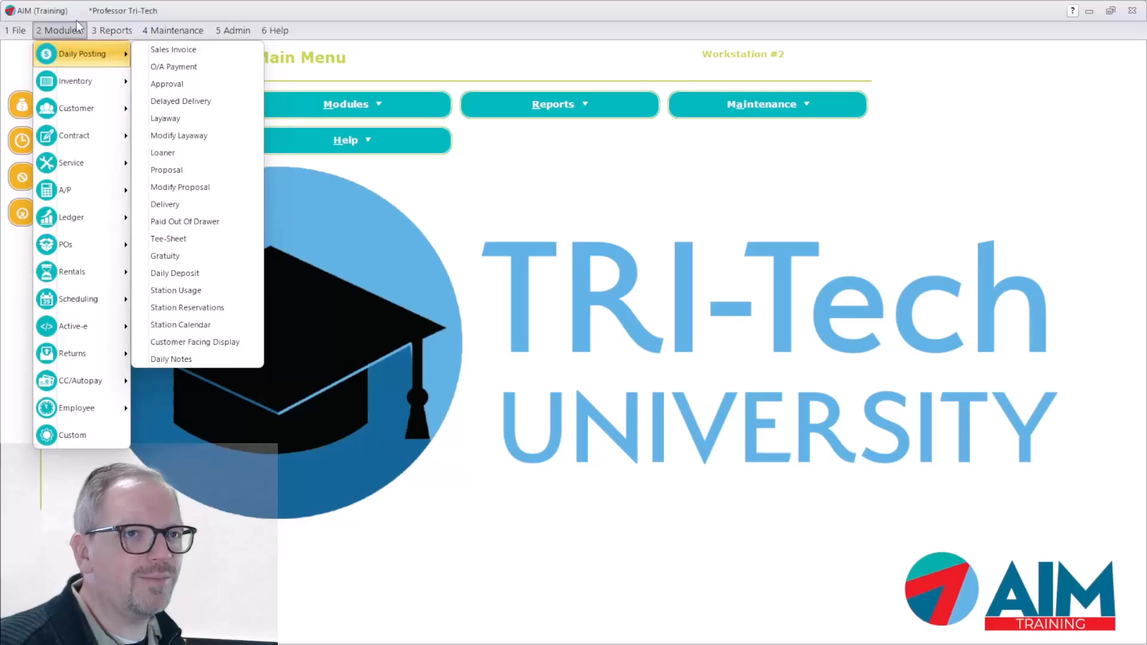
mouse_move(71, 216)
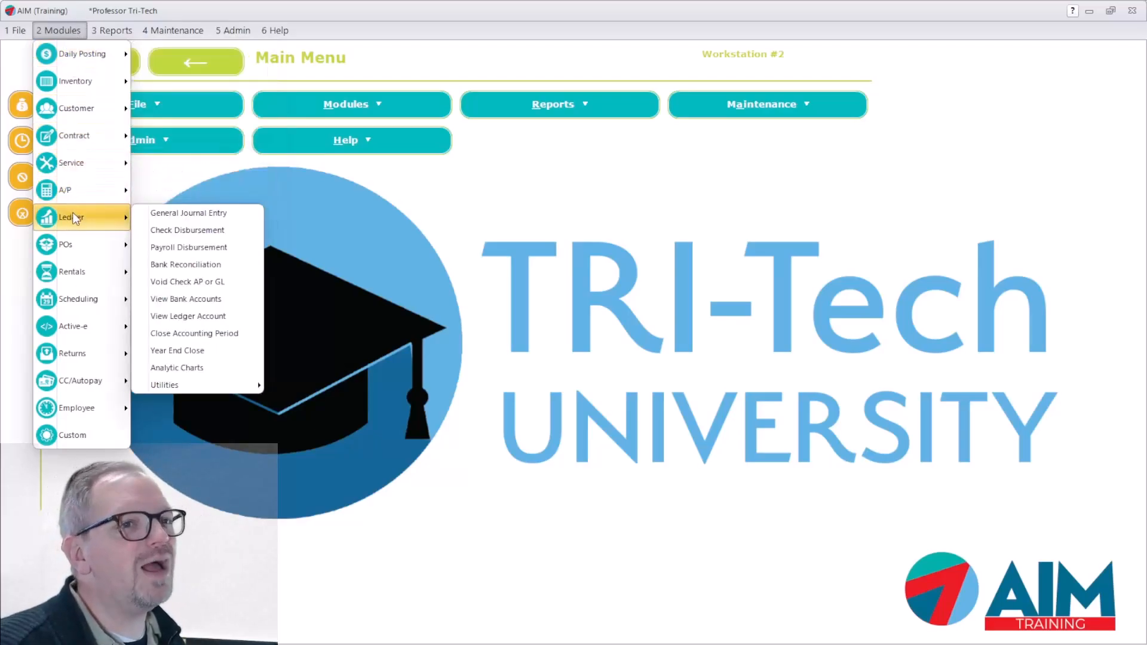
click(209, 364)
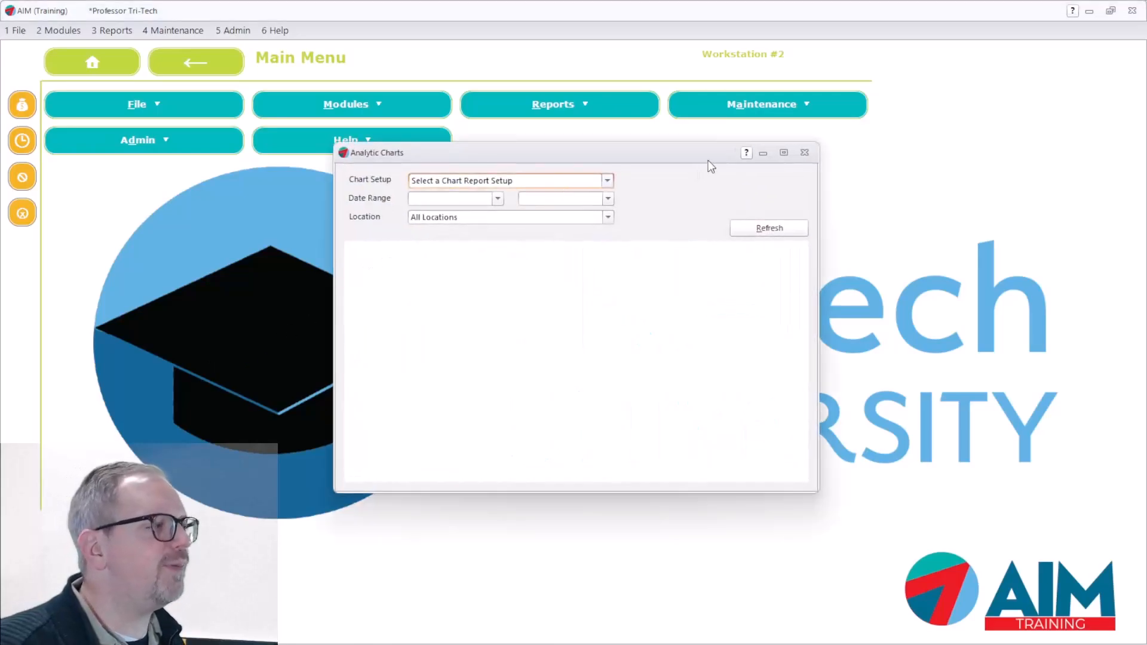
click(607, 181)
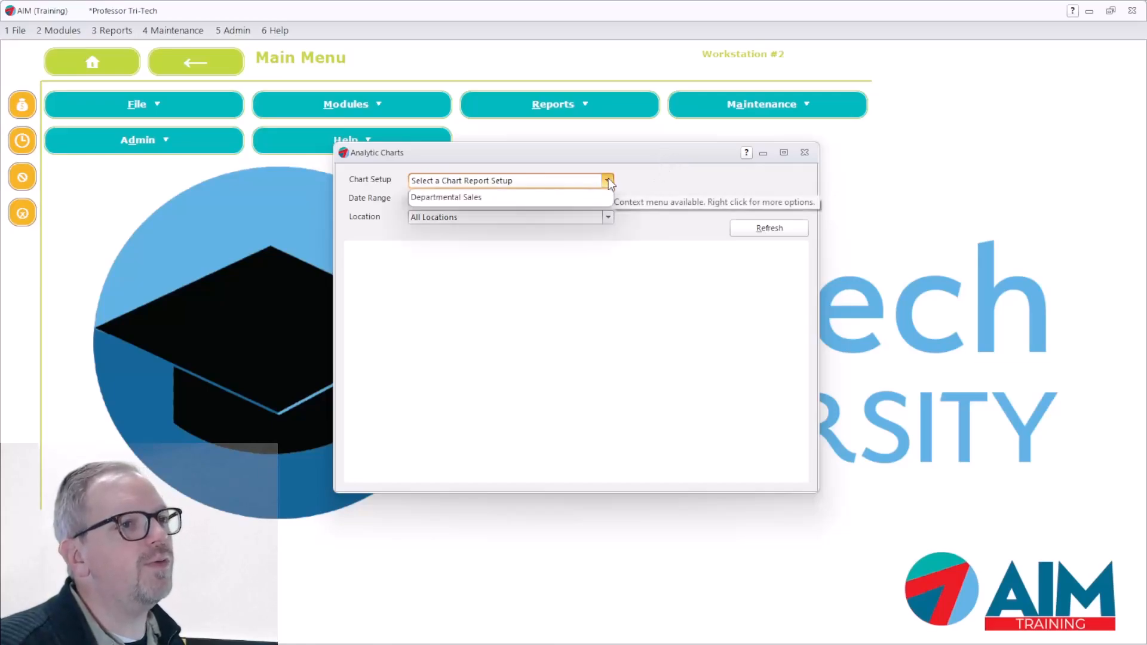
click(465, 198)
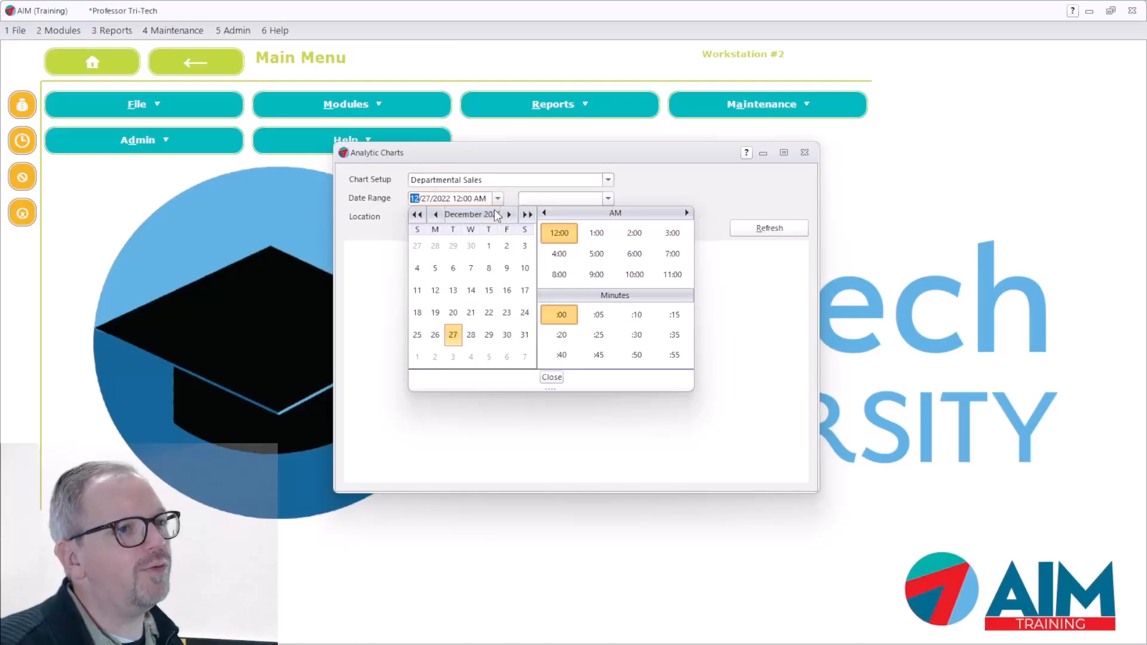
Set the chart's date range from 1/1/2020 12:00 AM to 12/27/2022 11:59 PM, accepting the start date more than 12 months in the past
click(417, 215)
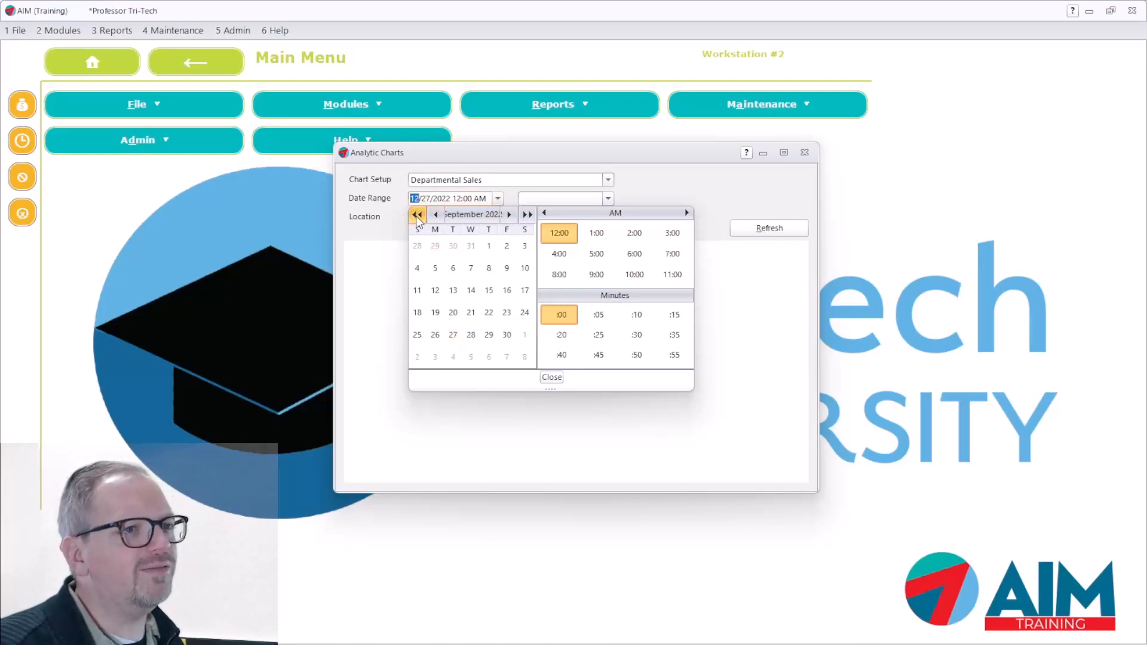
click(416, 215)
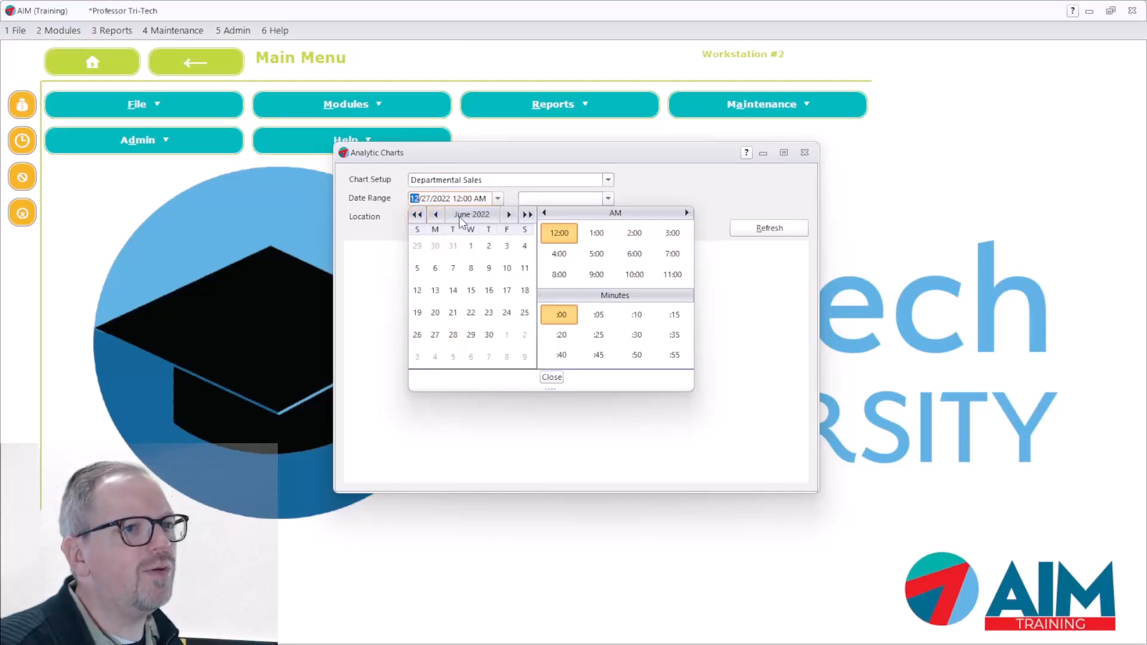
click(418, 215)
click(418, 215)
click(418, 215)
click(418, 215)
click(418, 215)
click(419, 215)
click(420, 214)
click(419, 214)
click(418, 215)
click(418, 215)
click(418, 215)
click(527, 215)
click(527, 215)
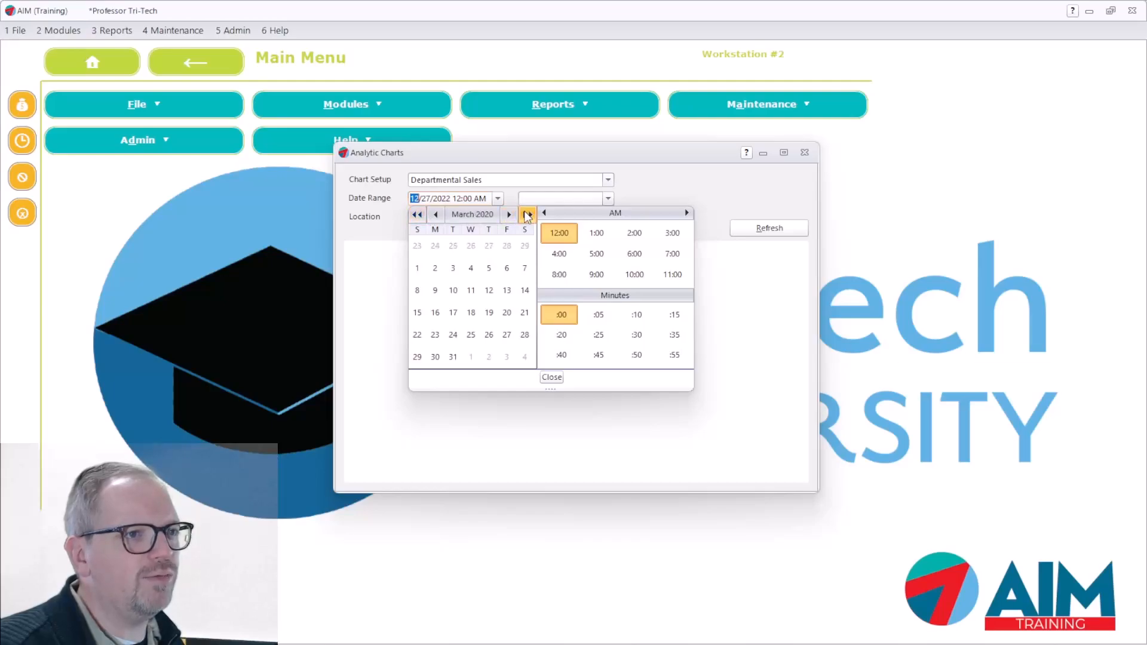
click(436, 215)
click(418, 215)
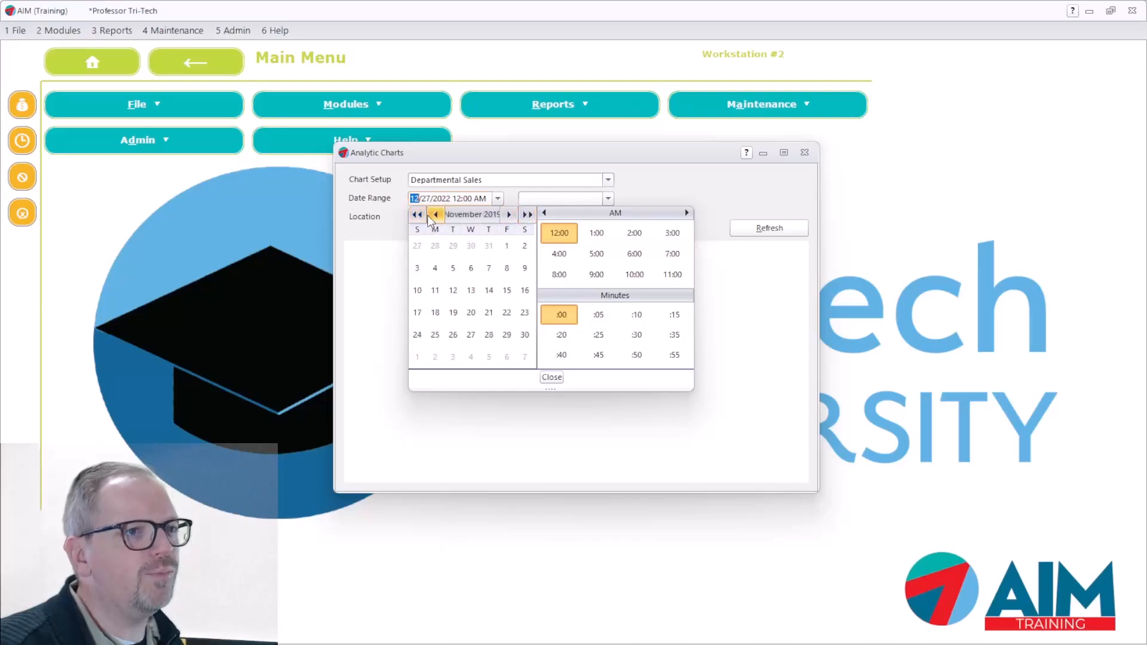
click(509, 215)
click(509, 214)
click(471, 247)
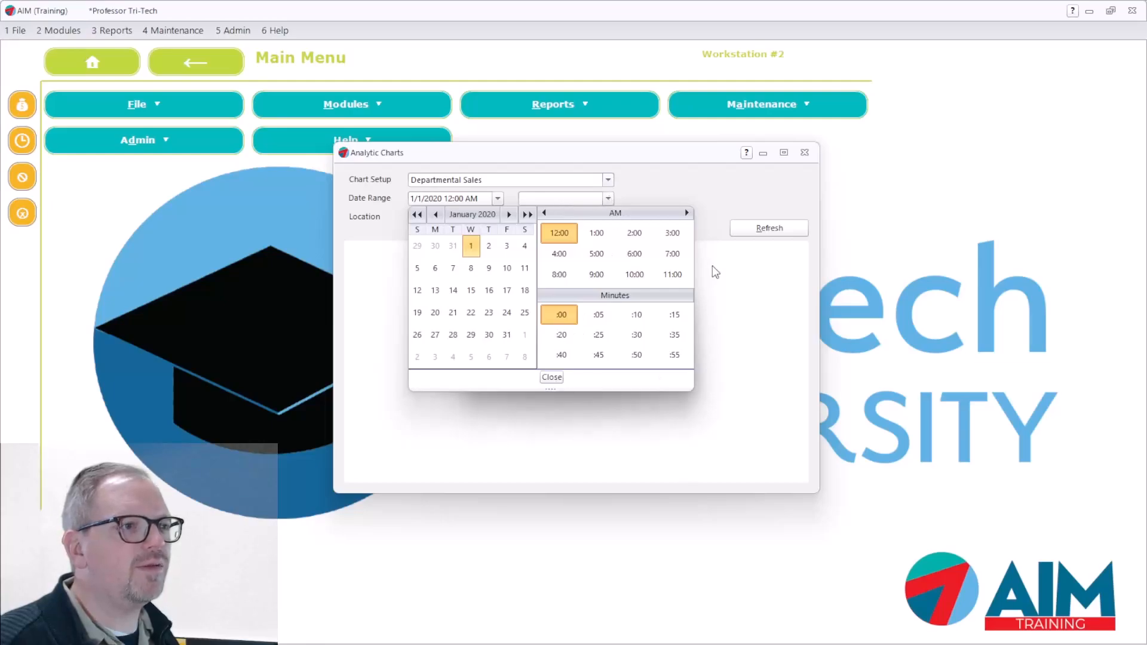
key(Tab)
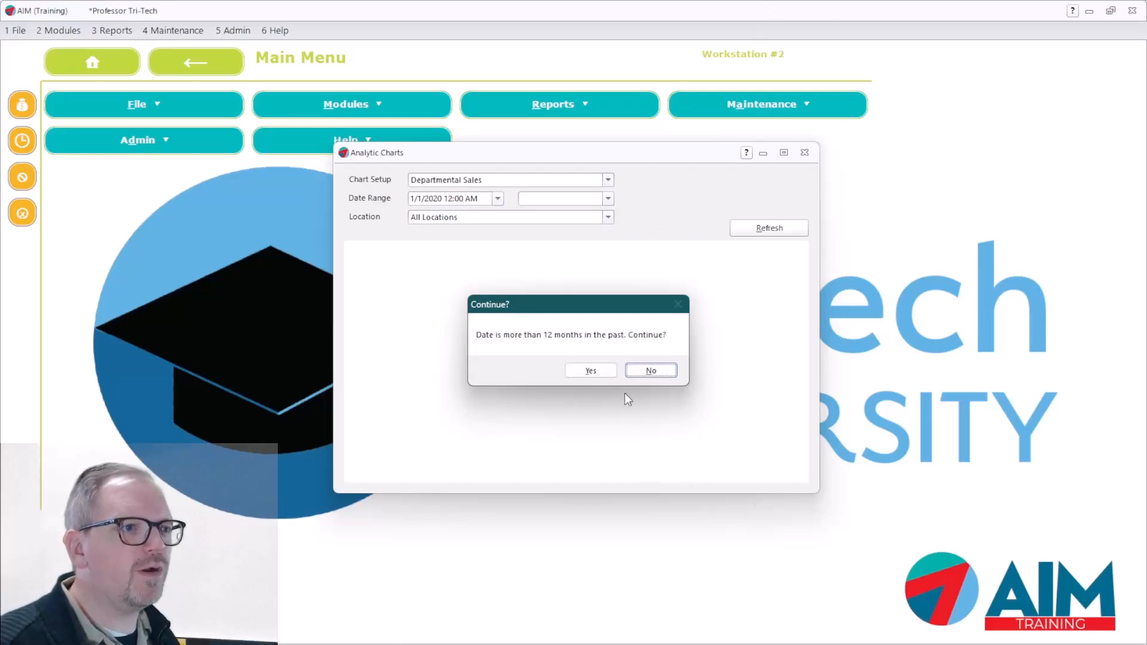
click(601, 369)
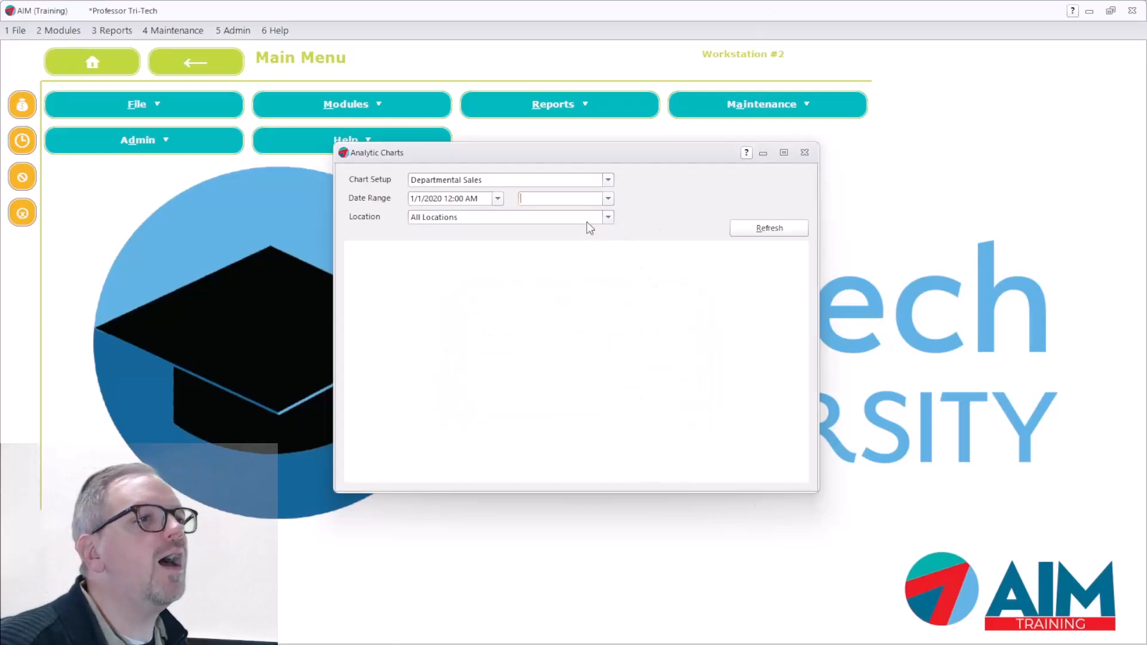
click(608, 198)
click(702, 197)
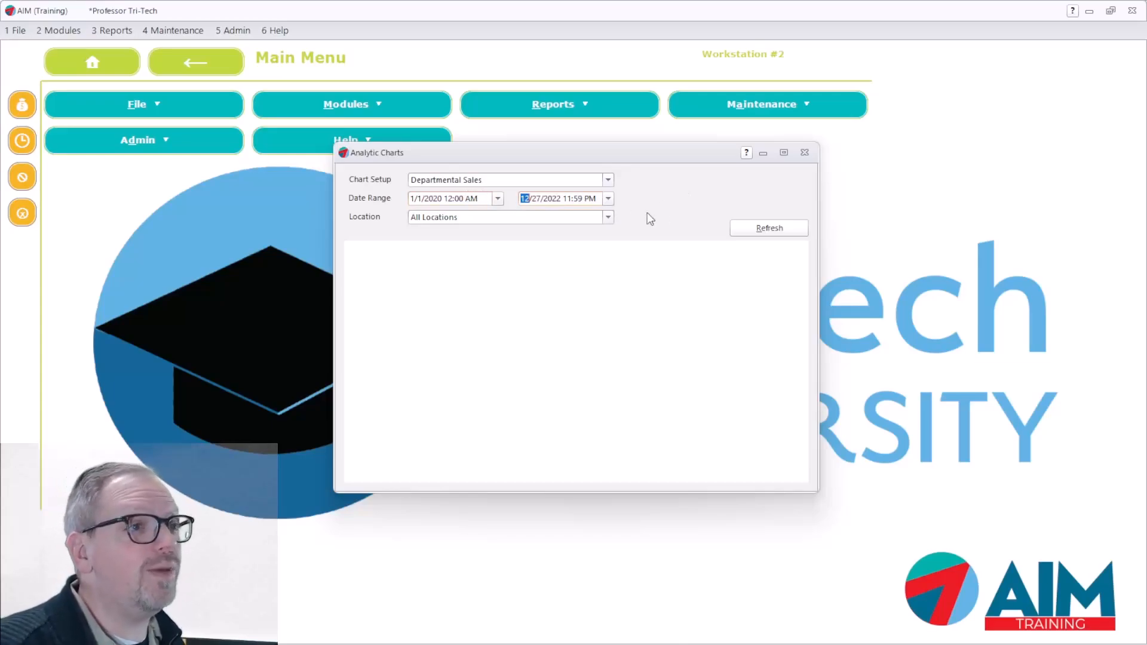
right_click(636, 199)
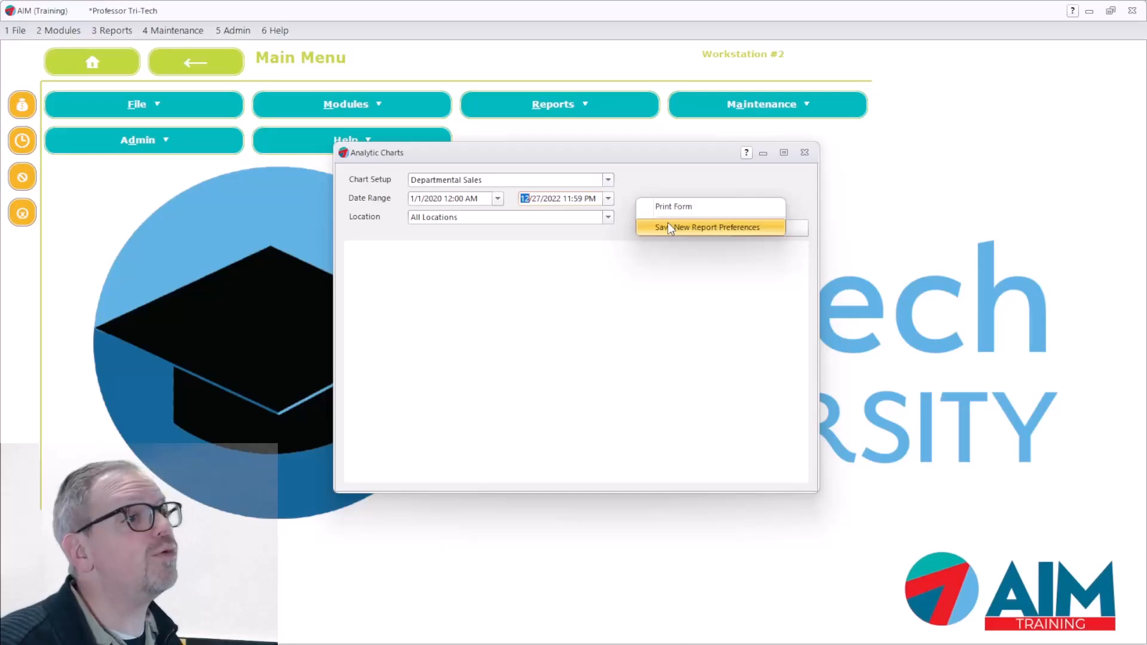
click(682, 227)
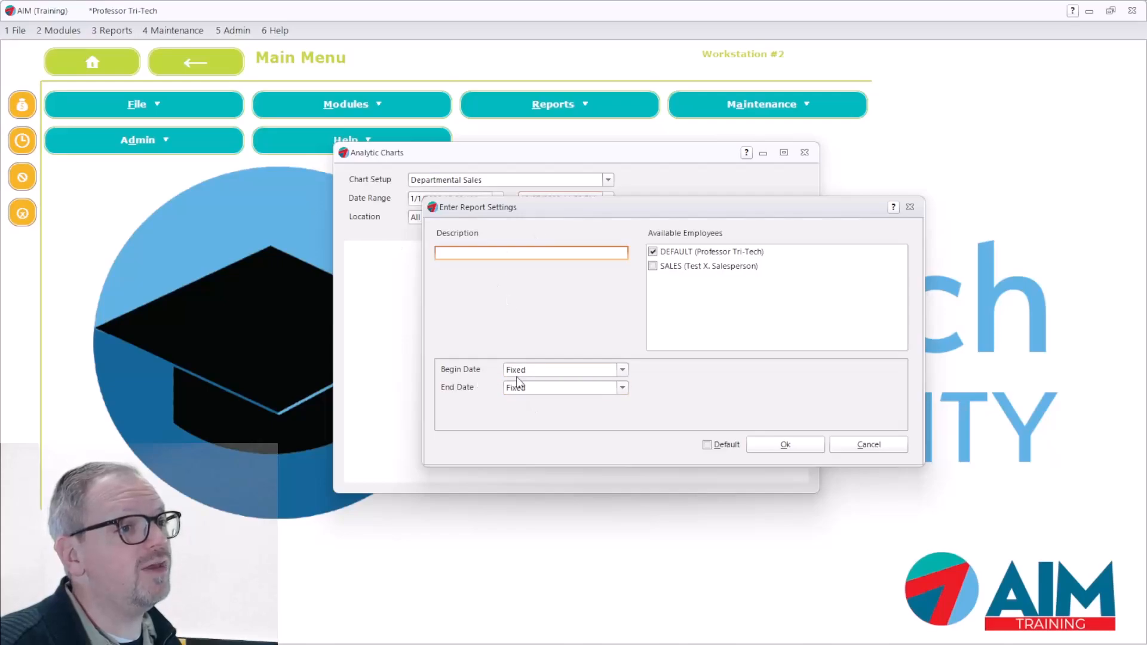
click(622, 370)
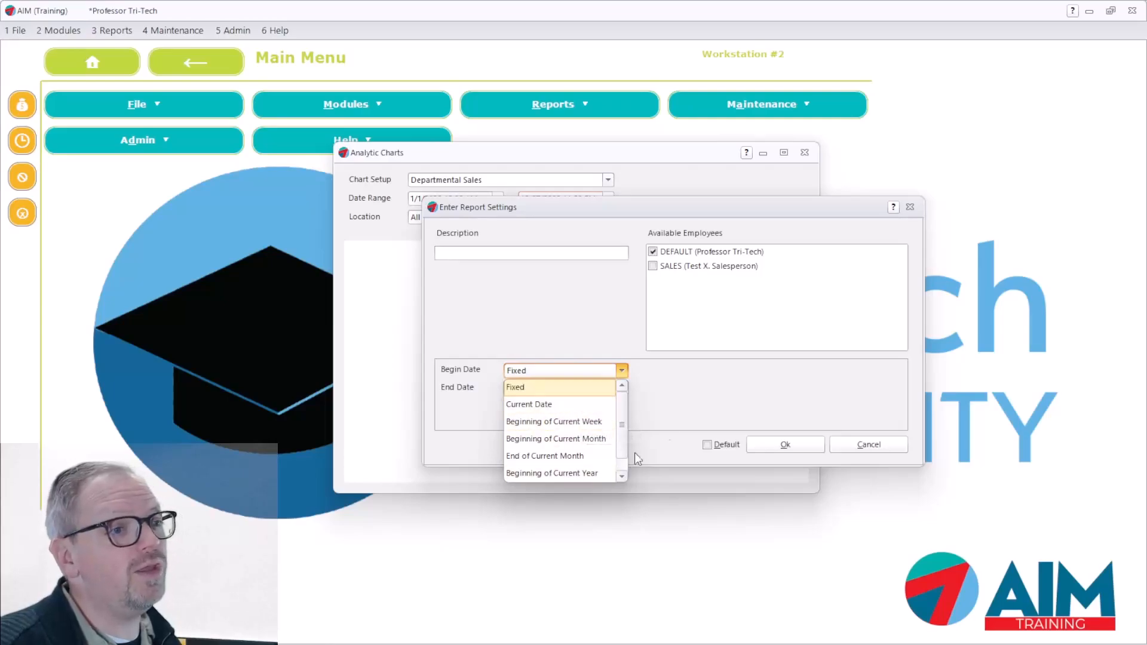
click(773, 359)
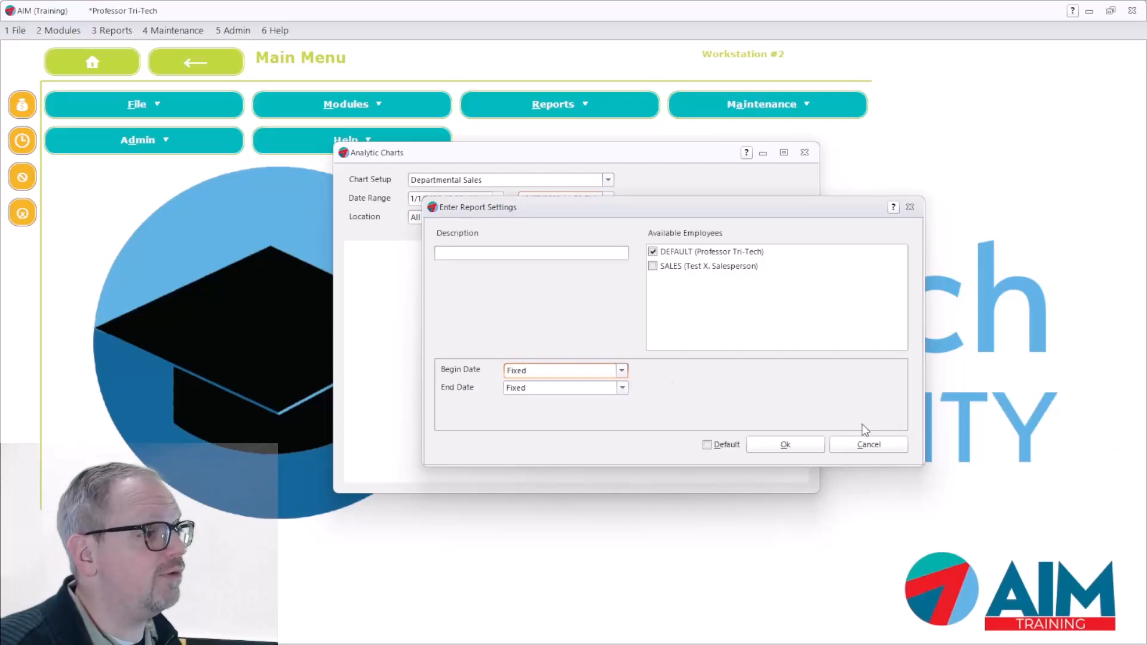
click(864, 443)
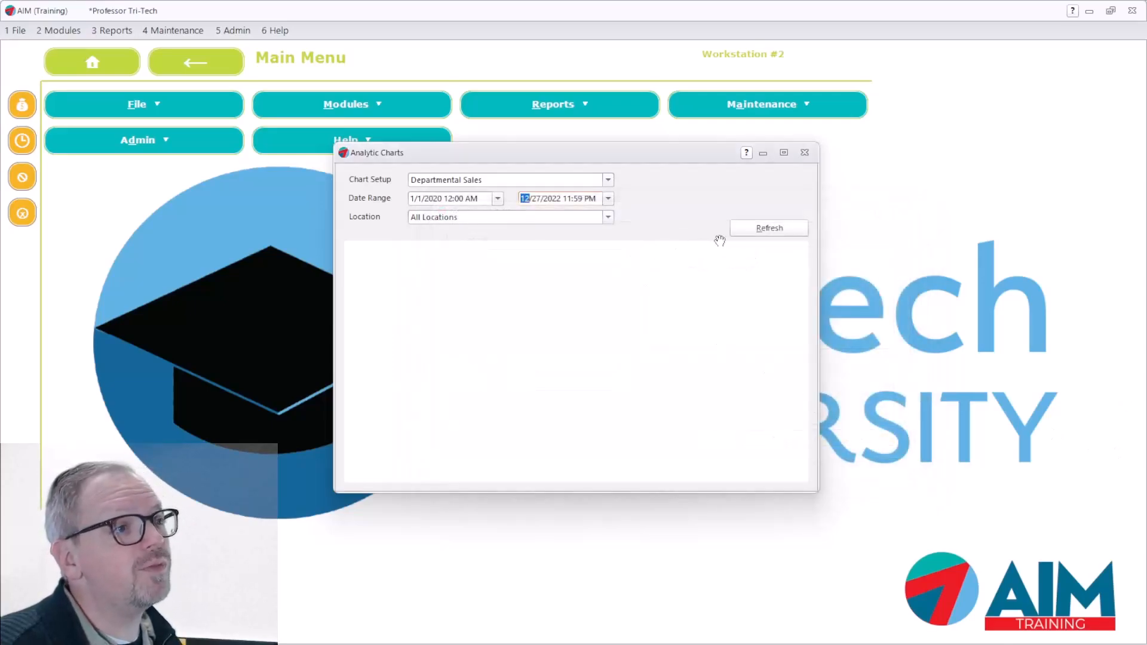
Generate the Departmental Sales chart for all locations with the selected date range
click(765, 236)
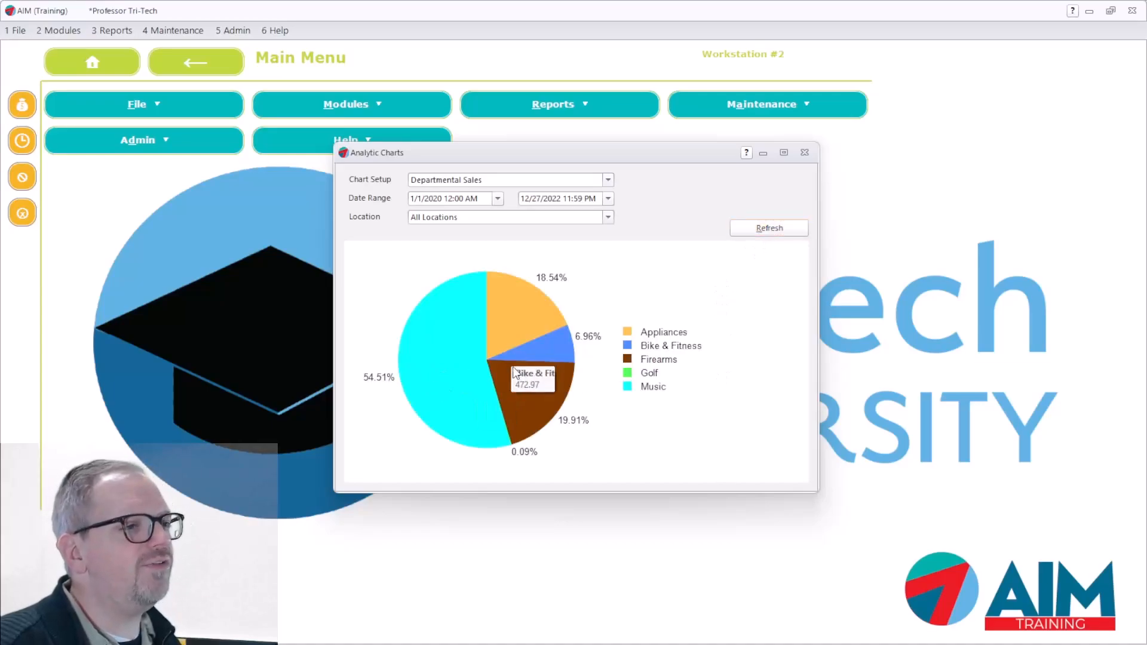
Examine the sales amounts behind the department slices of the Departmental Sales pie chart, including Appliances, Bike & Fitness and Firearms
mouse_move(506, 339)
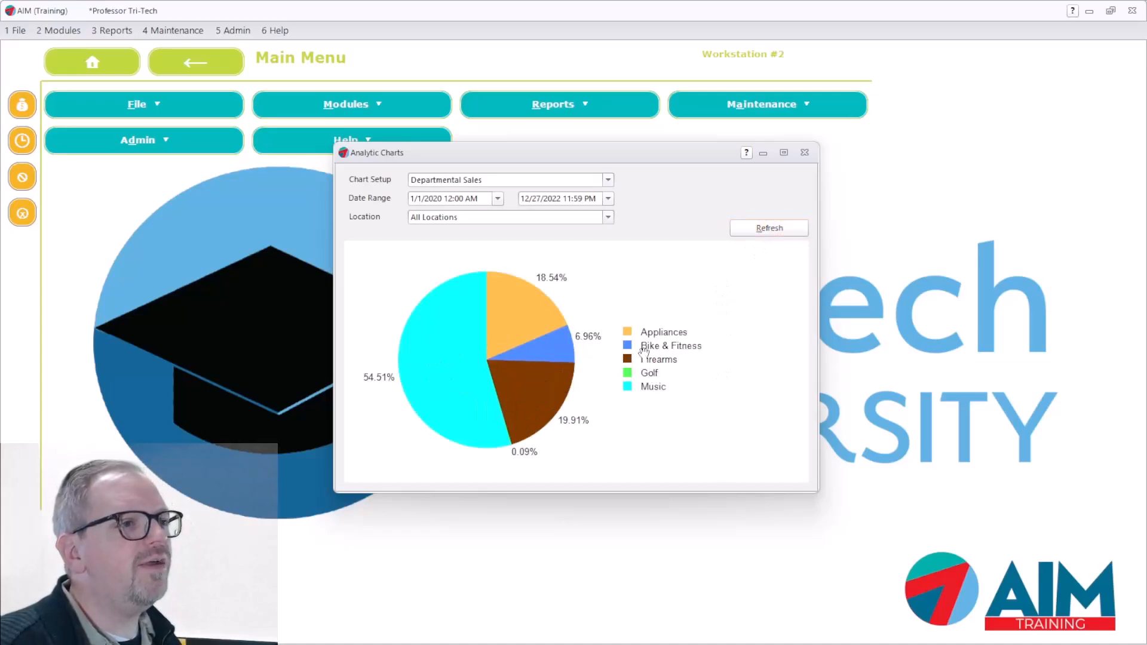
mouse_move(483, 316)
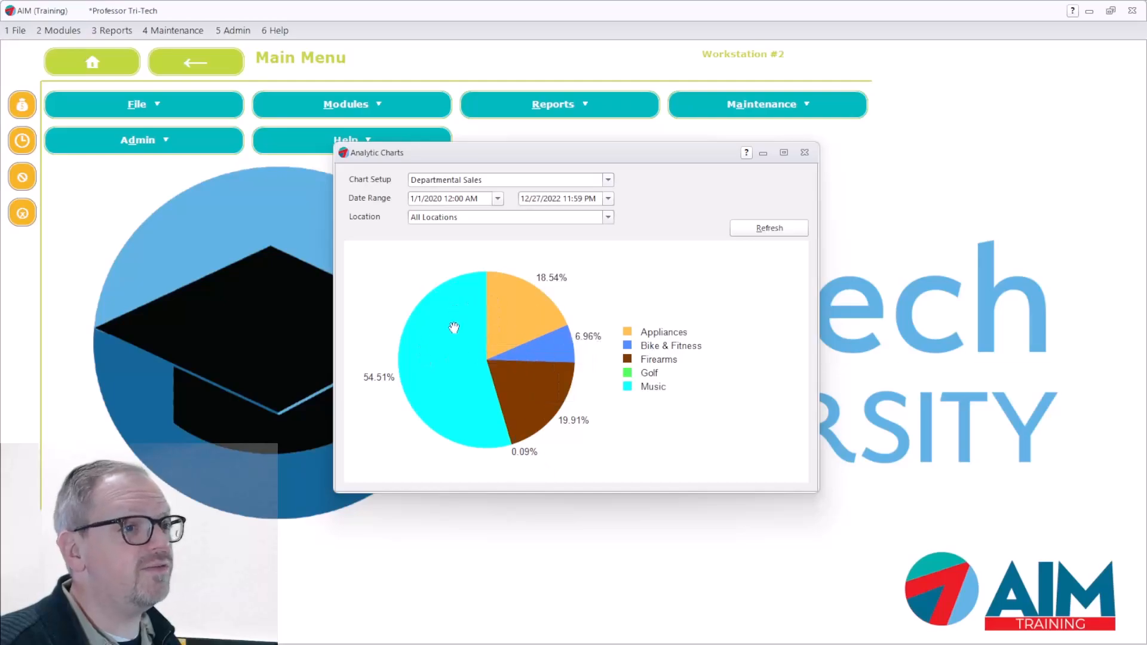
mouse_move(533, 355)
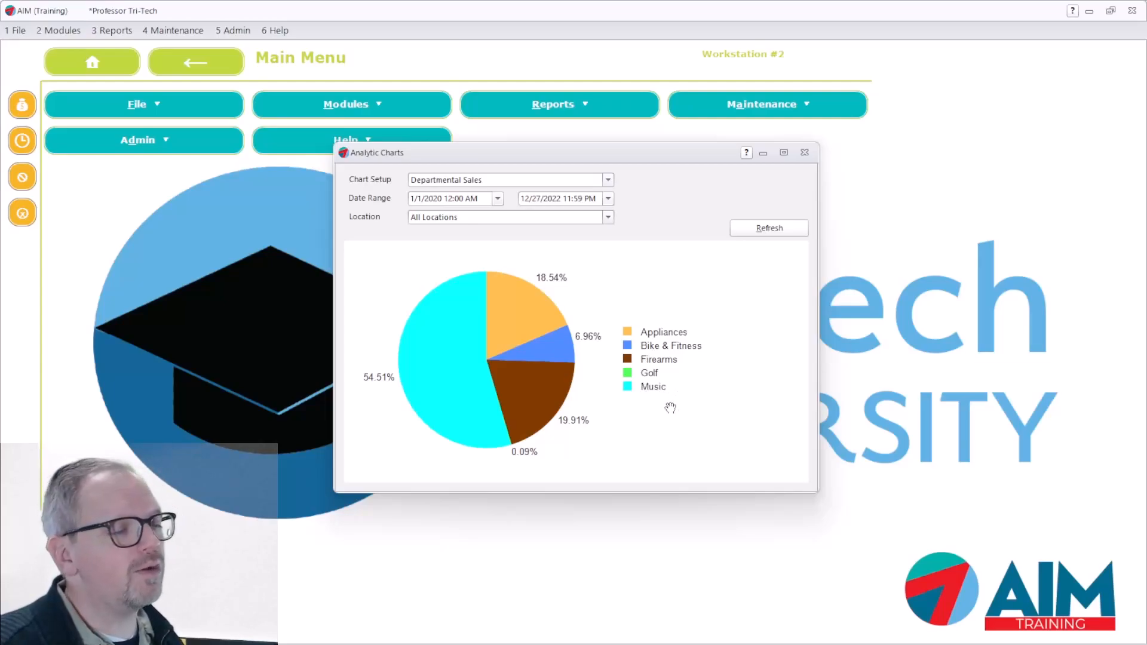
mouse_move(457, 351)
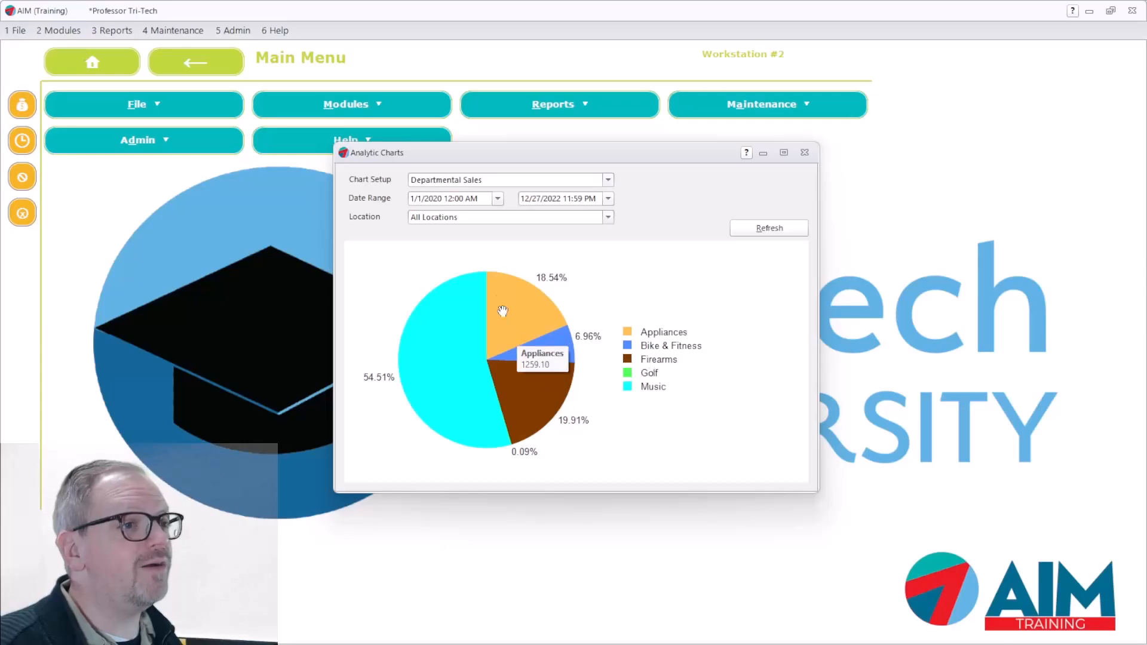
mouse_move(531, 452)
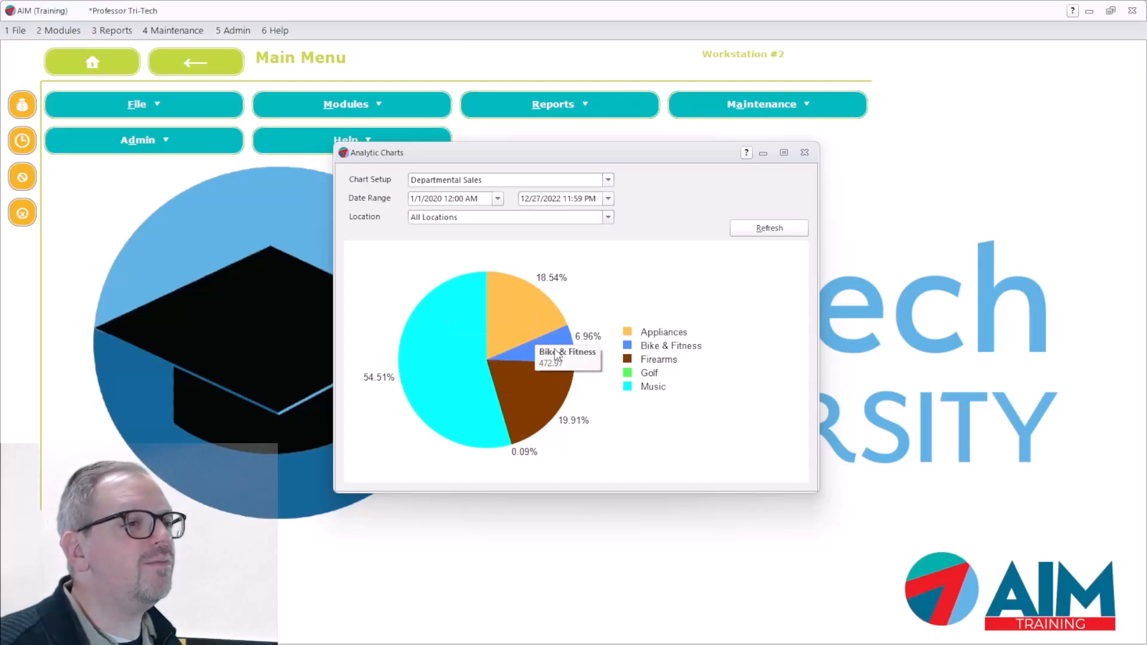
mouse_move(532, 406)
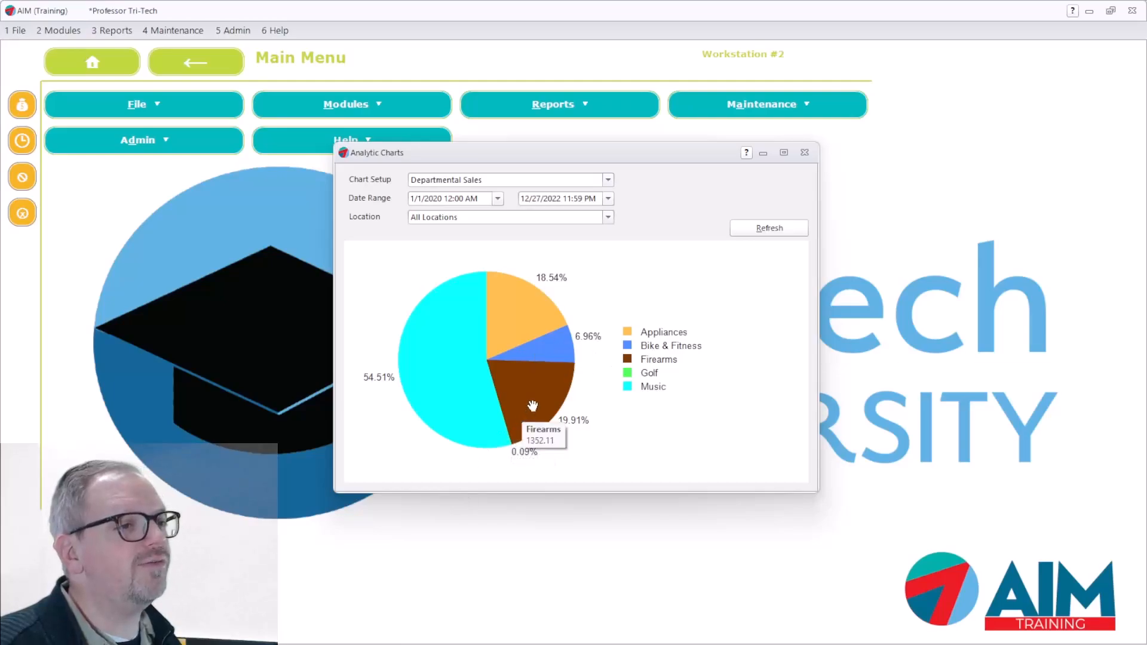